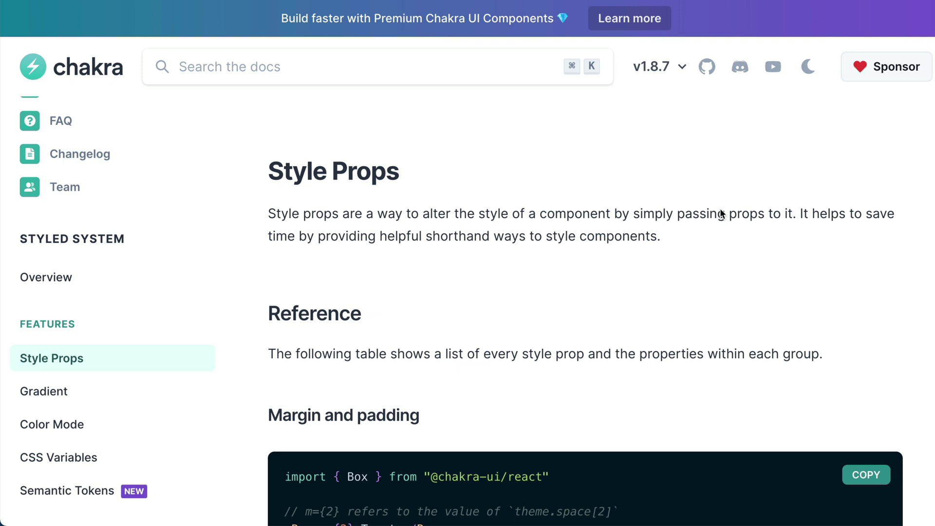
scroll(720, 214, "down", 3)
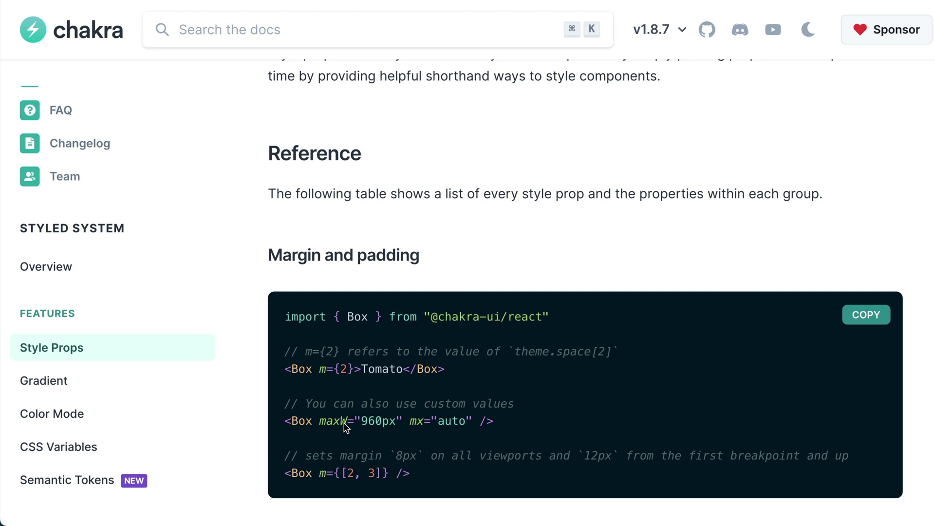
scroll(346, 428, "up", 1)
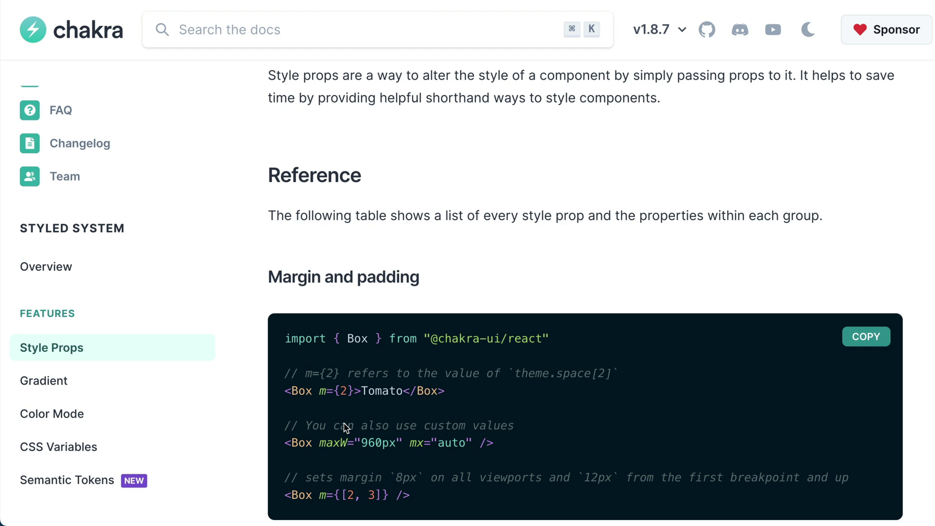
scroll(346, 428, "down", 3)
scroll(346, 427, "down", 6)
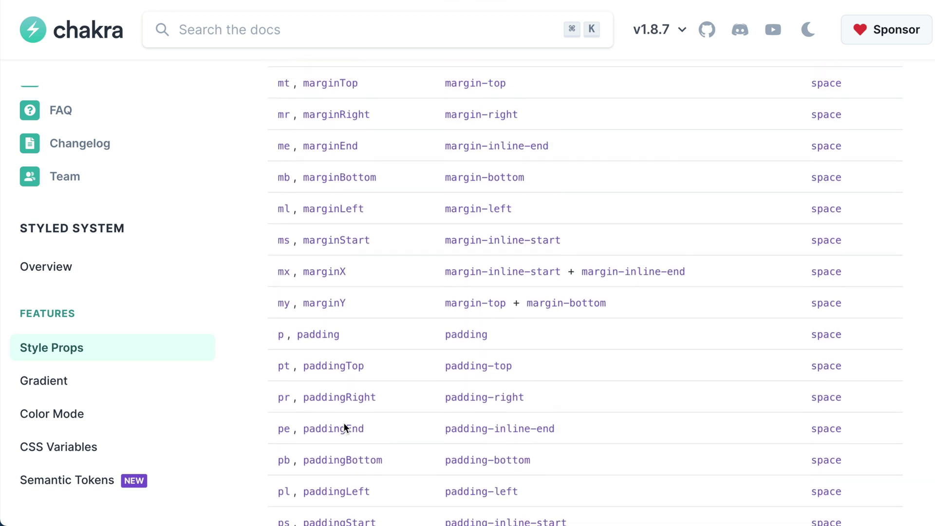
scroll(345, 429, "up", 3)
scroll(345, 429, "up", 2)
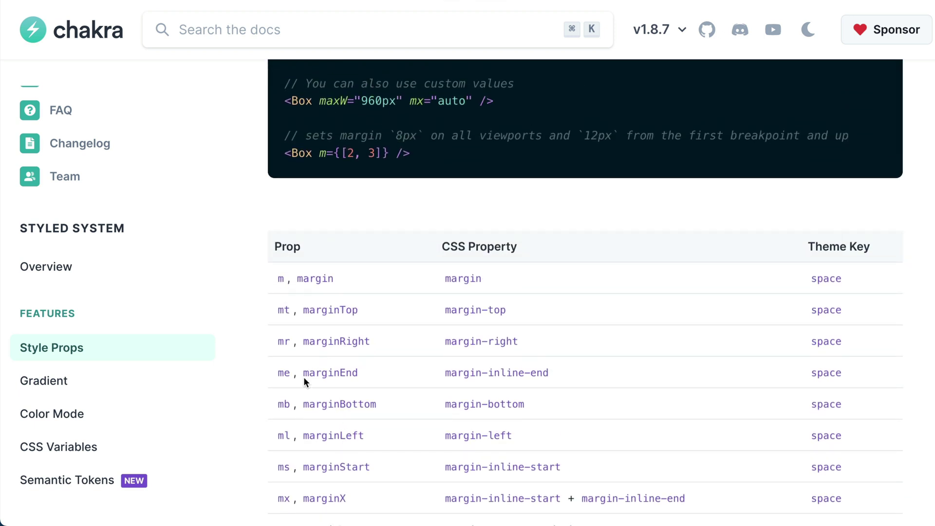
scroll(344, 446, "down", 10)
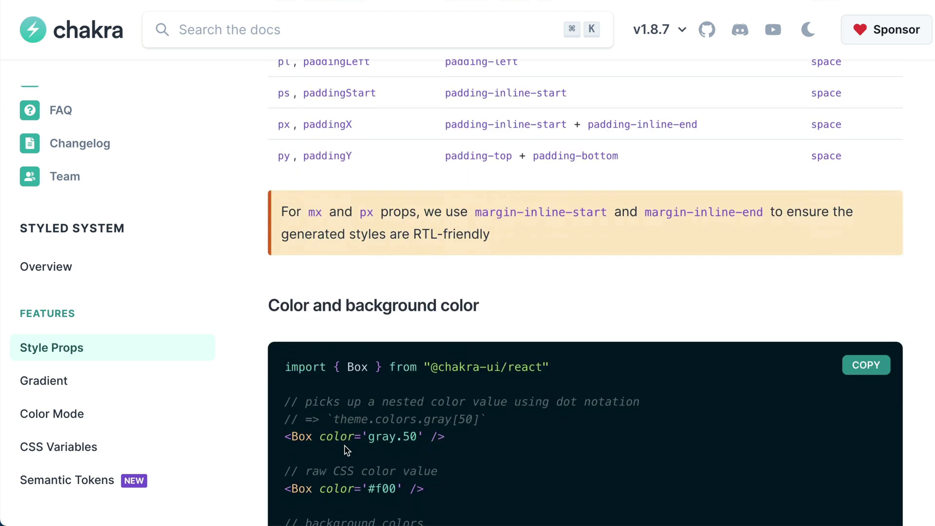
scroll(344, 445, "down", 2)
scroll(345, 449, "down", 1)
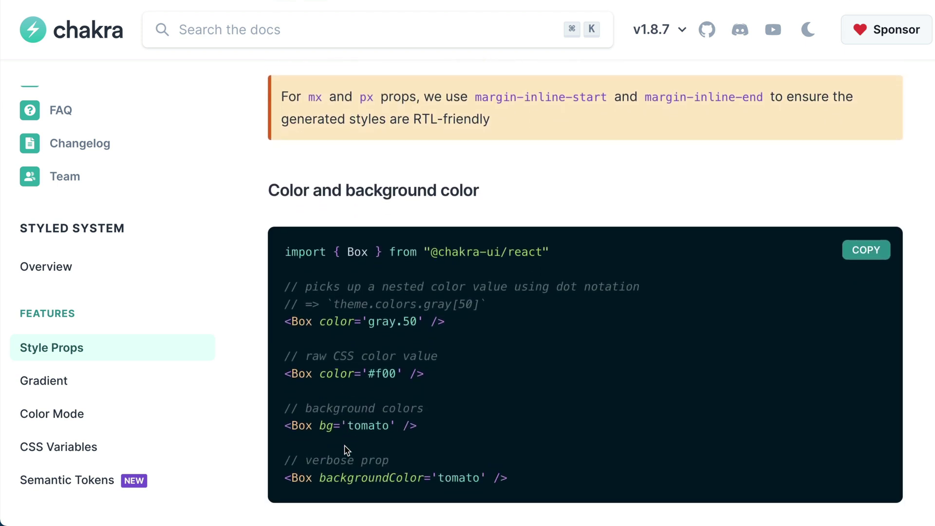
scroll(339, 431, "down", 1)
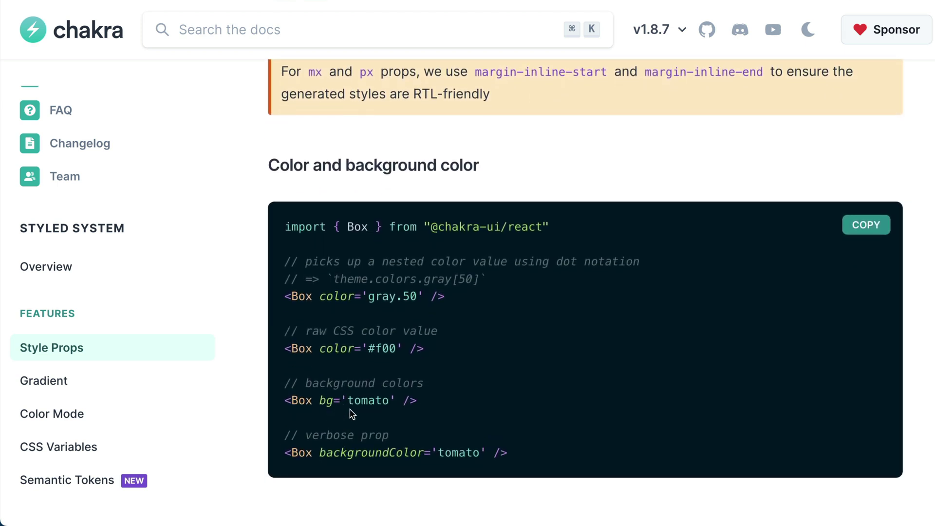
scroll(350, 413, "down", 5)
scroll(350, 413, "down", 2)
scroll(350, 414, "down", 2)
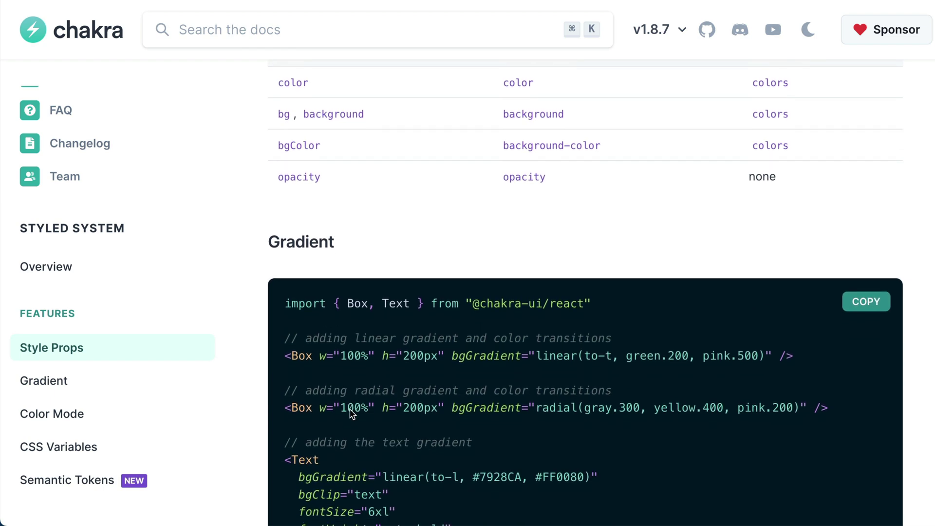
scroll(350, 413, "up", 3)
scroll(350, 414, "up", 3)
scroll(350, 413, "up", 3)
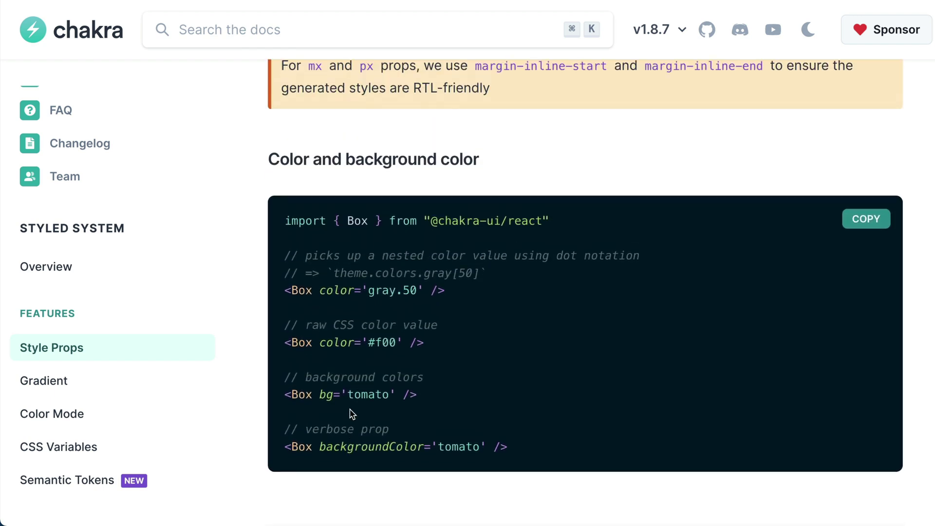
scroll(350, 413, "up", 5)
scroll(350, 414, "up", 3)
scroll(350, 414, "up", 4)
scroll(350, 413, "up", 3)
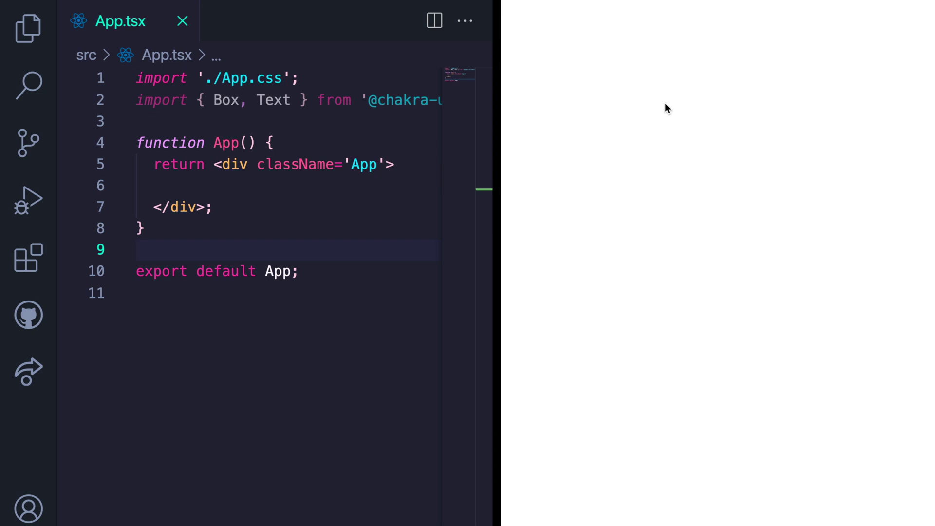
type("<Box")
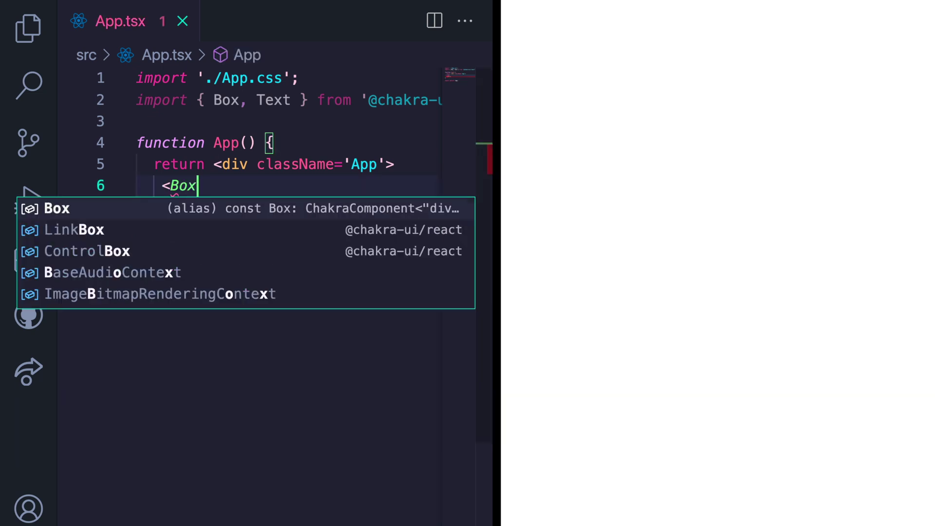
type("This is a style props example")
Give the Box a Text child and bg="green" h="300px" w="300px", then save
key("ctrl+s")
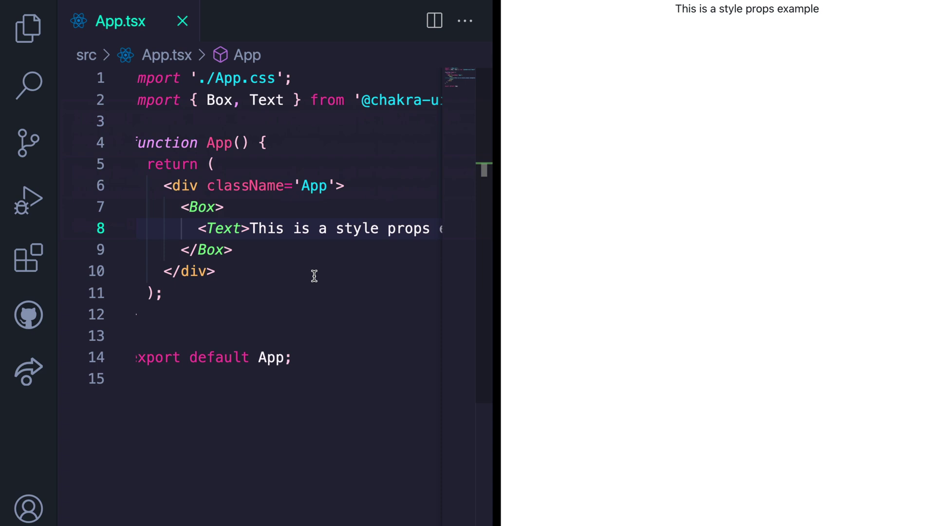
key("Up")
type("bg")
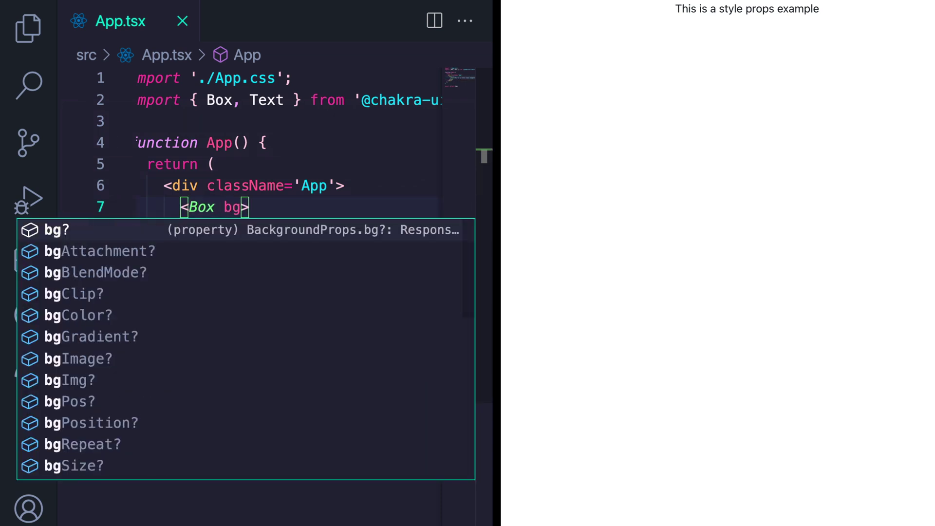
type("=\"green\" h=\"300px\"")
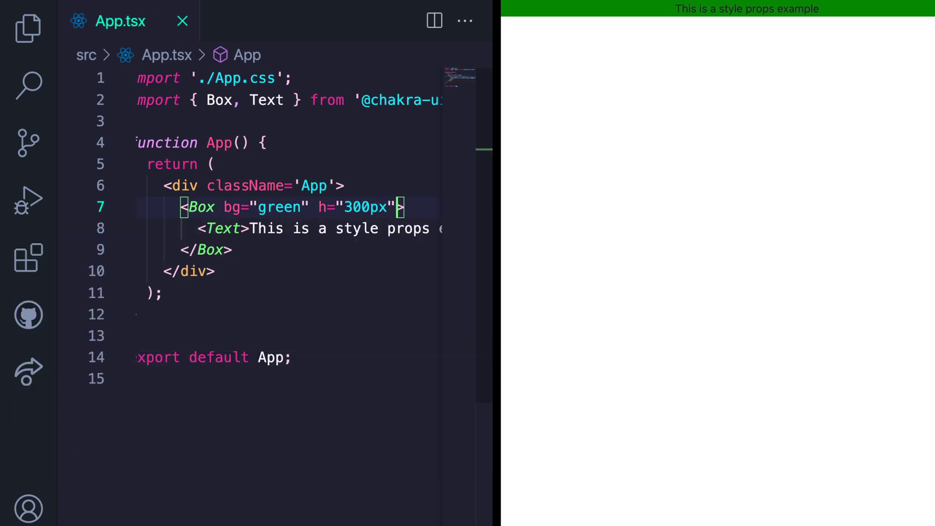
type(" w=300px\"")
key("ctrl+s")
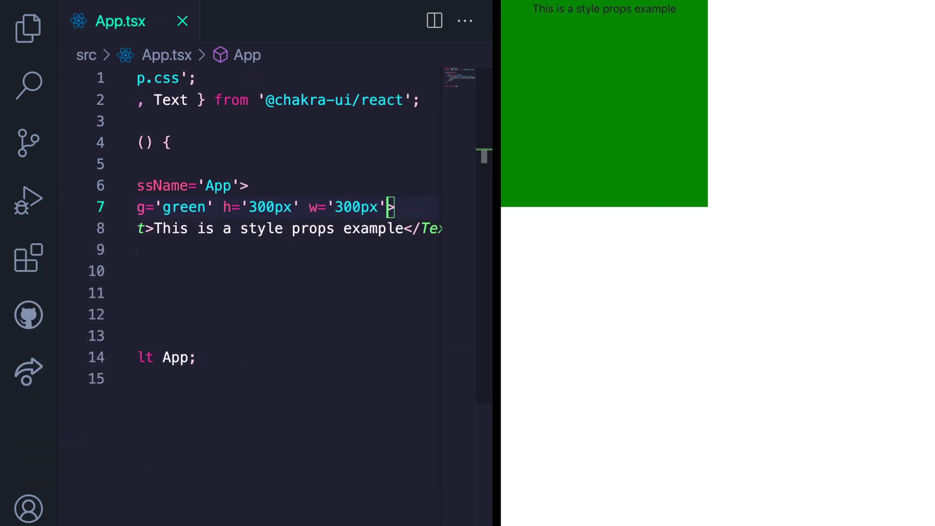
type("margin=\"auto")
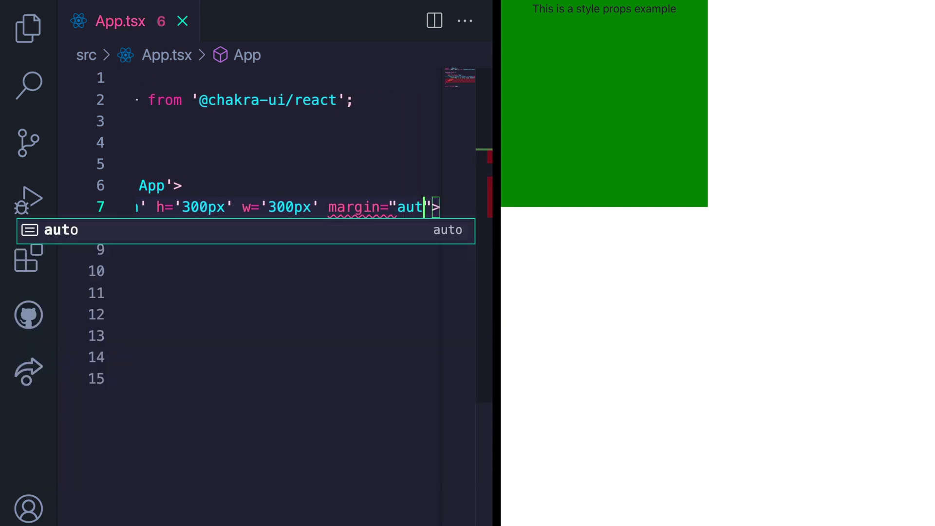
Add margin="auto" and mt="32px" to the Box props and save each change
key("ctrl+s")
key("Home")
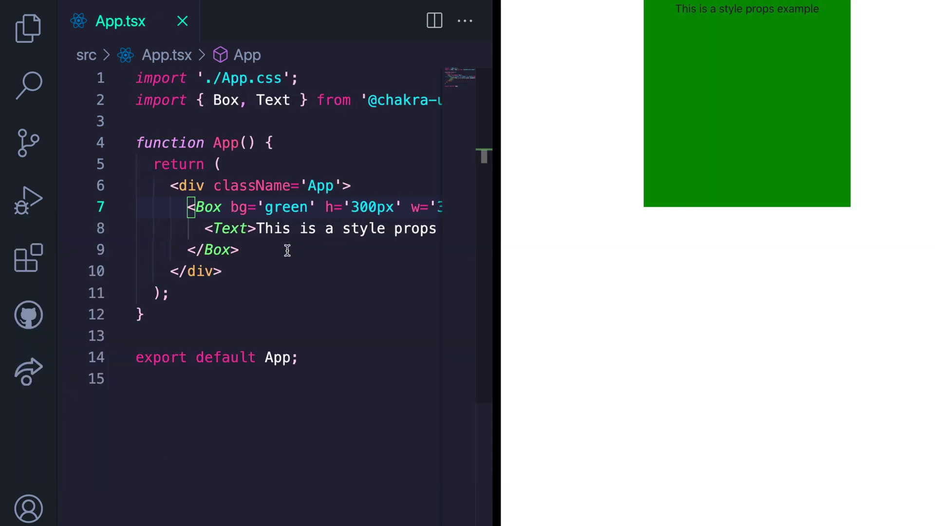
key("End")
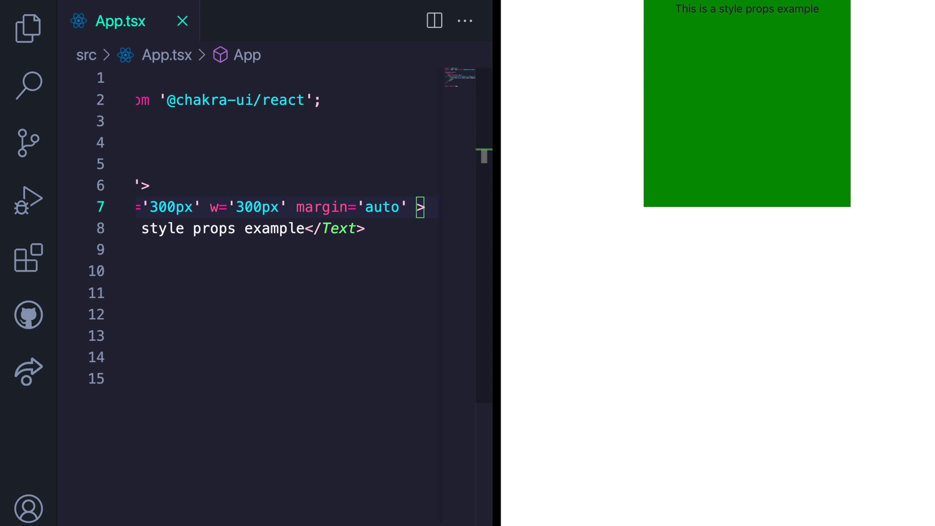
type("mt=\"")
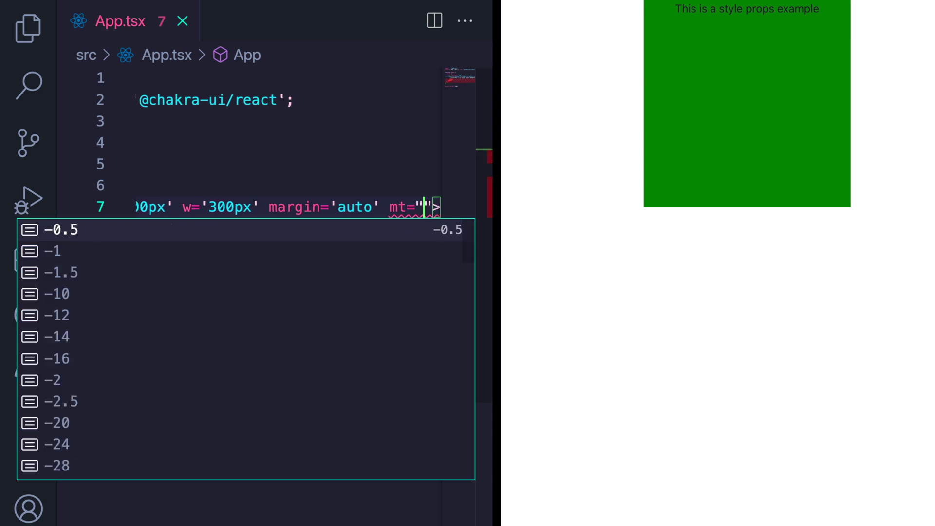
type("32px")
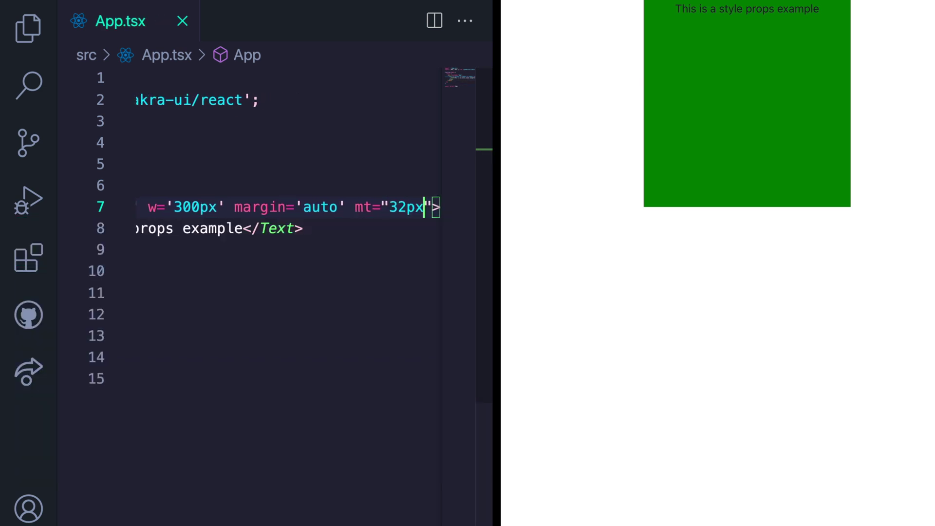
key("Home")
left_click(237, 229)
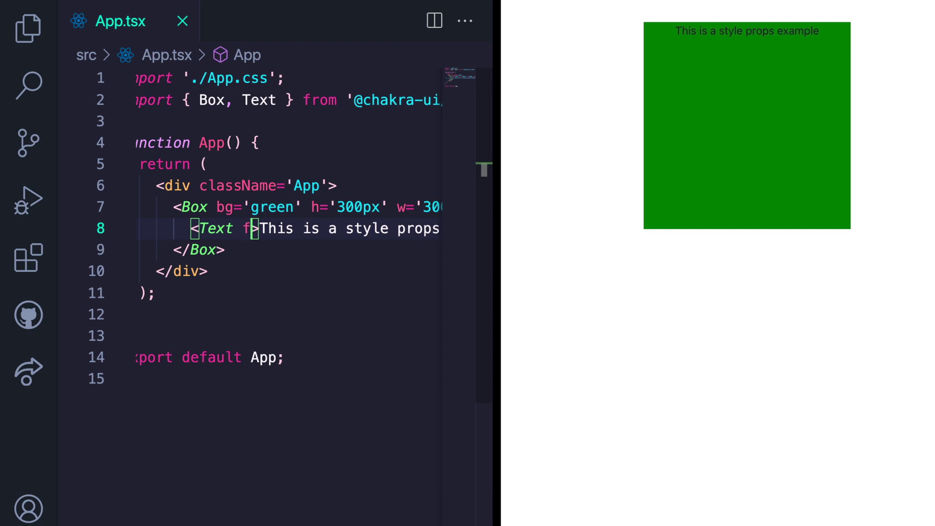
type("font")
Set fontSize="32px" on the Text via IntelliSense and save
key("Down")
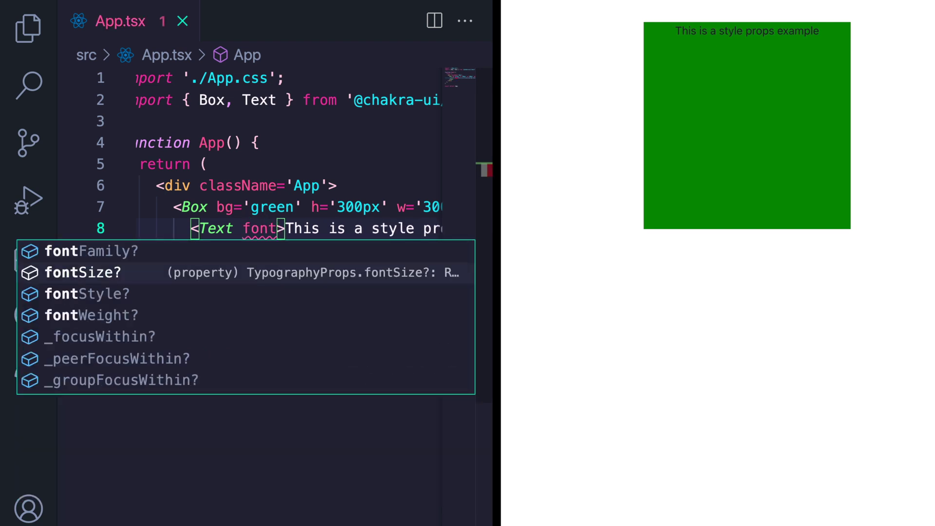
key("Return")
key("BackSpace")
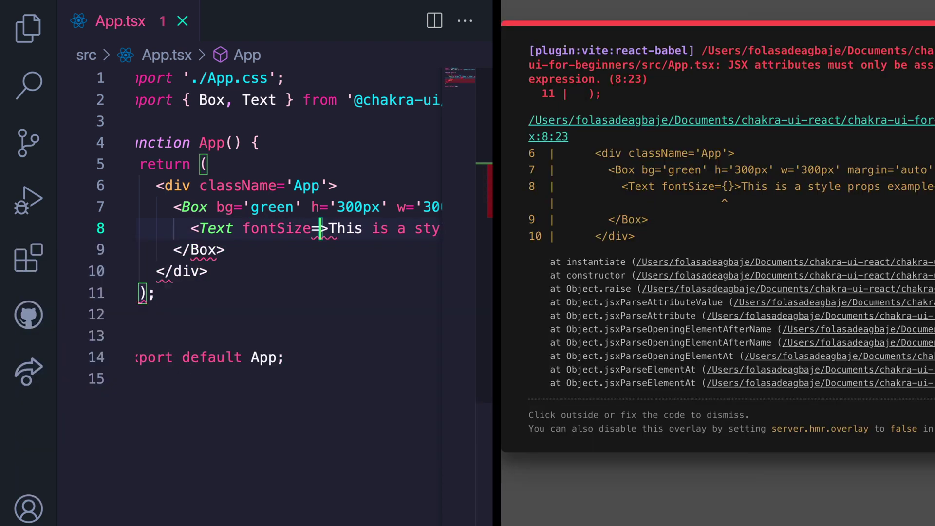
type("\"32")
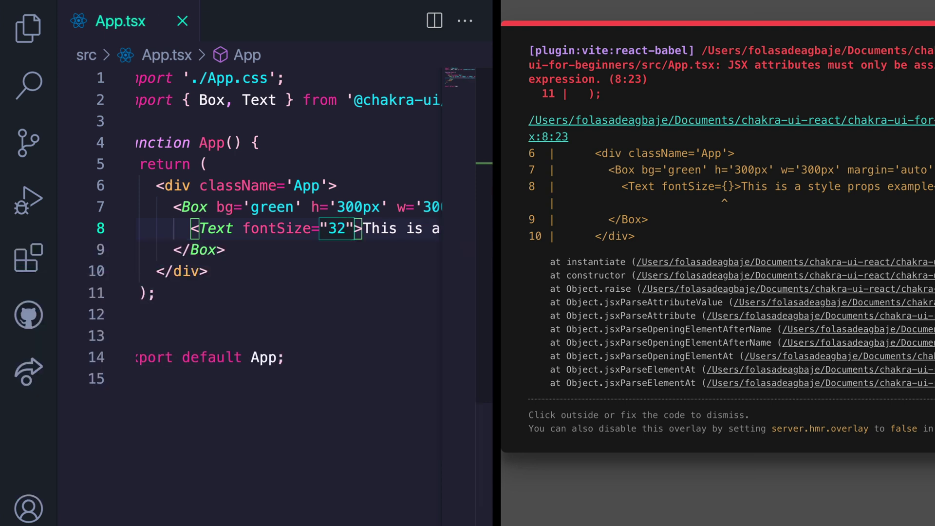
type("px")
key("ctrl+s")
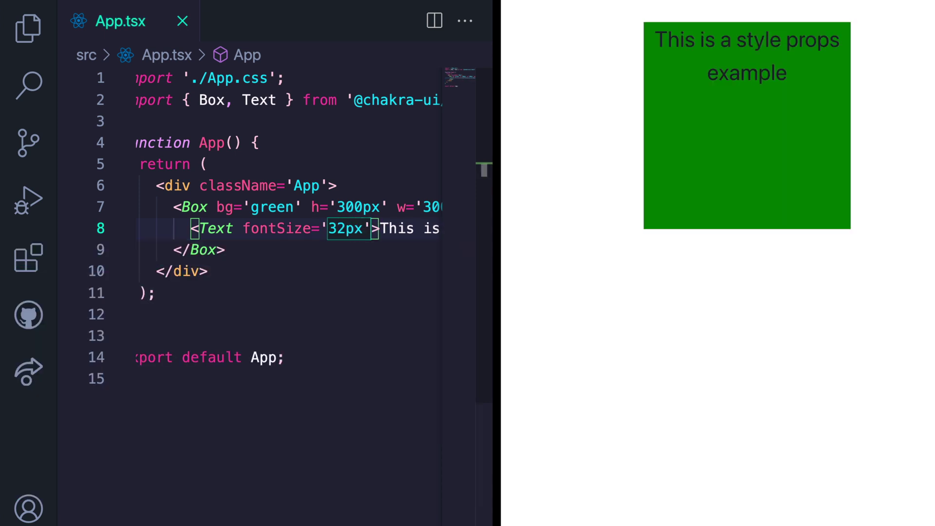